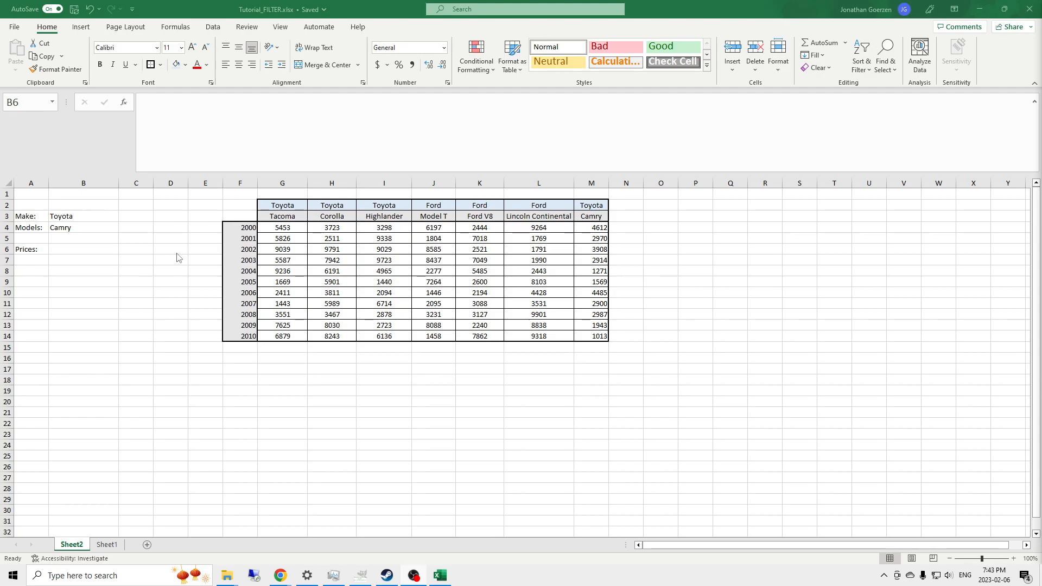
- Start B6's formula as =FILTER(G4:M14, using the price range as the array
click(287, 232)
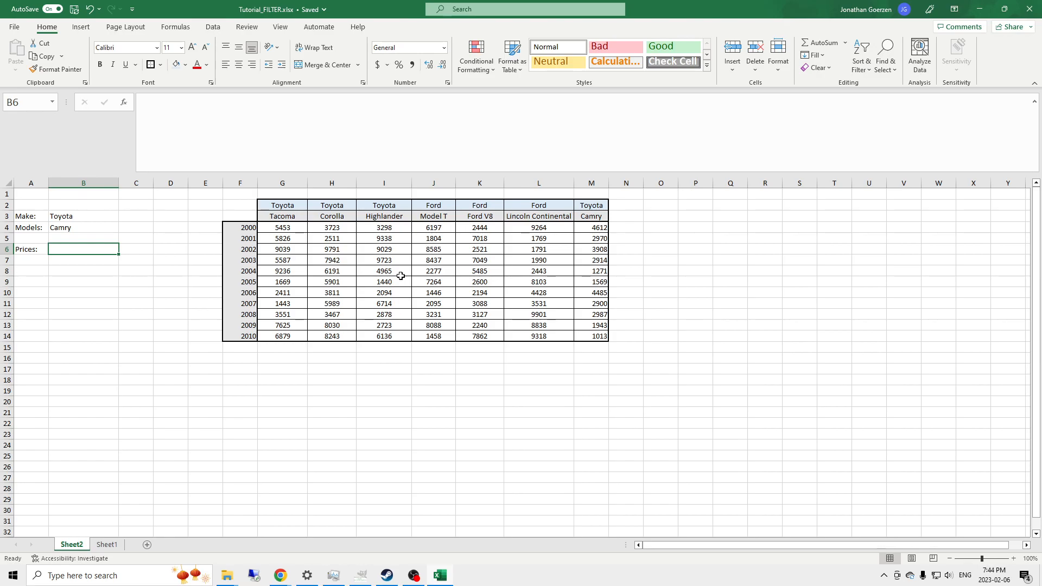
click(209, 103)
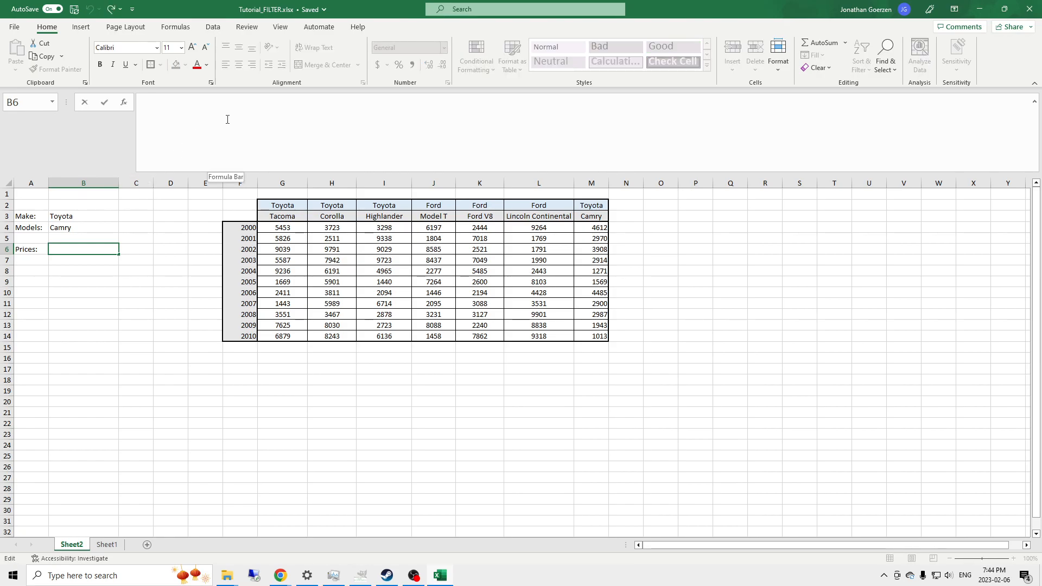
text(=FILTER()
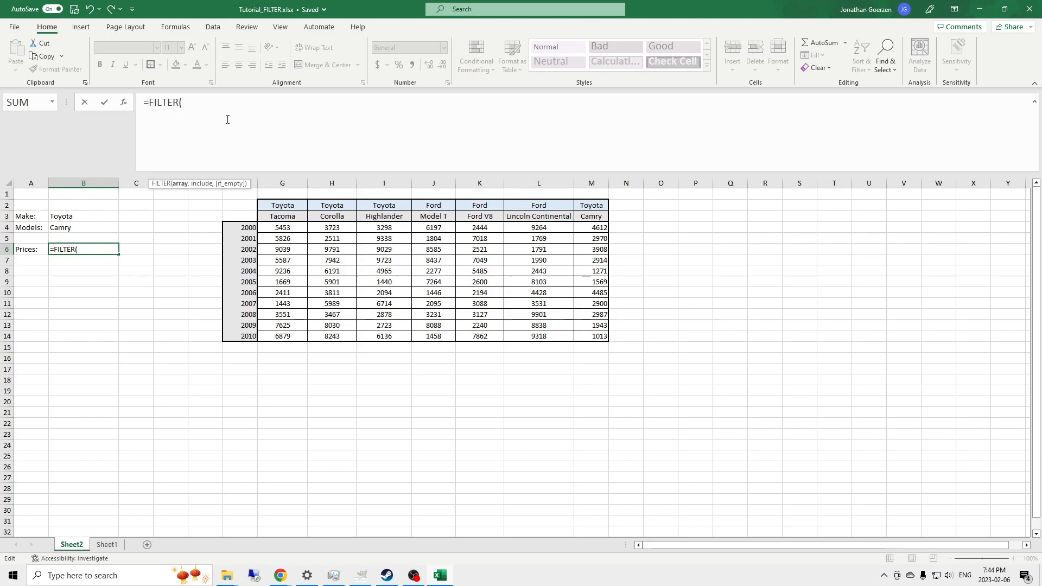
drag(279, 228, 581, 332)
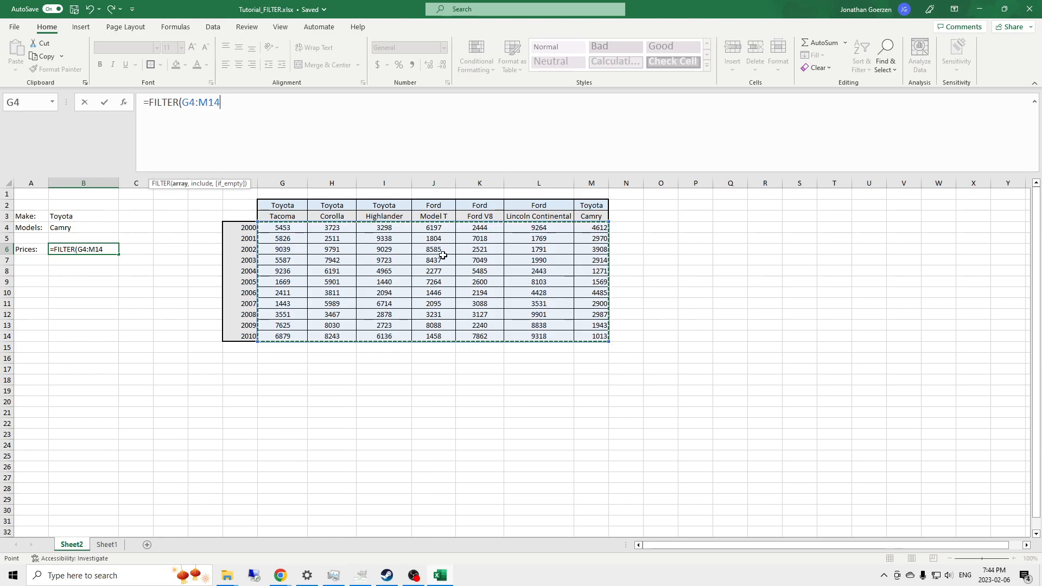
text(,)
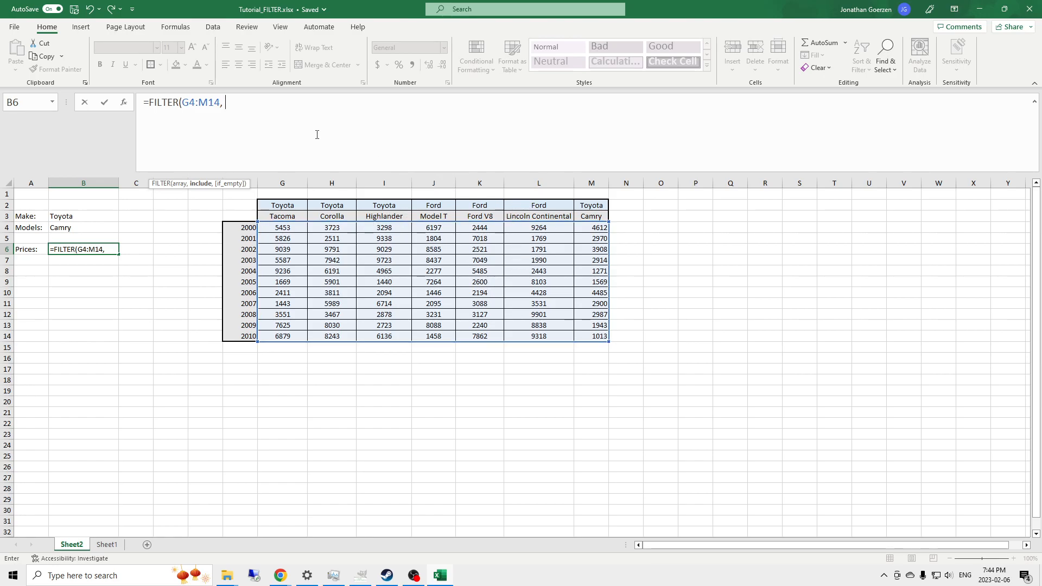
- Add the make condition (G2:M2=B3) as the FILTER include argument
click(280, 206)
drag(281, 205, 591, 205)
text(=)
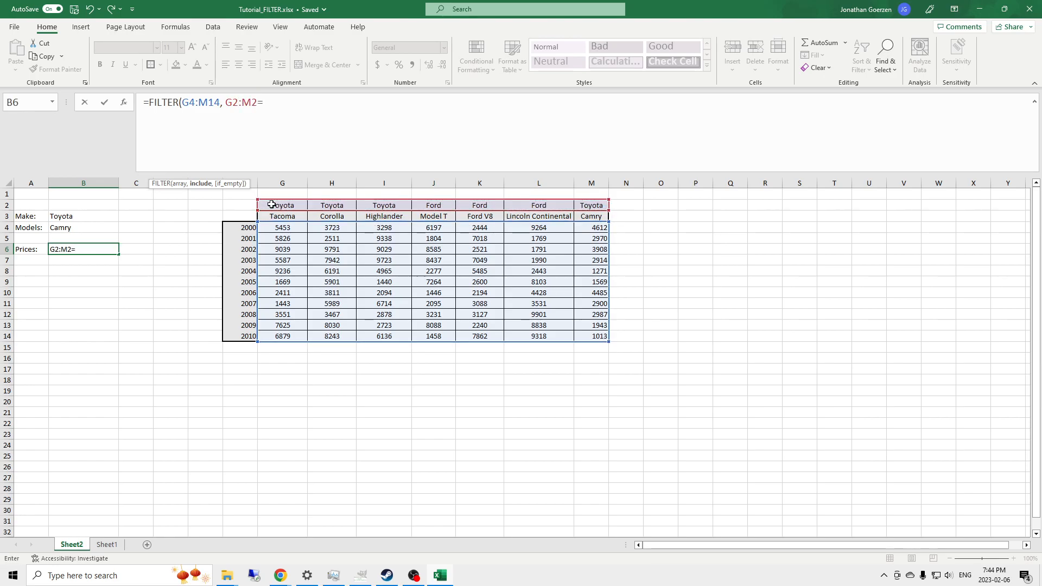
click(85, 215)
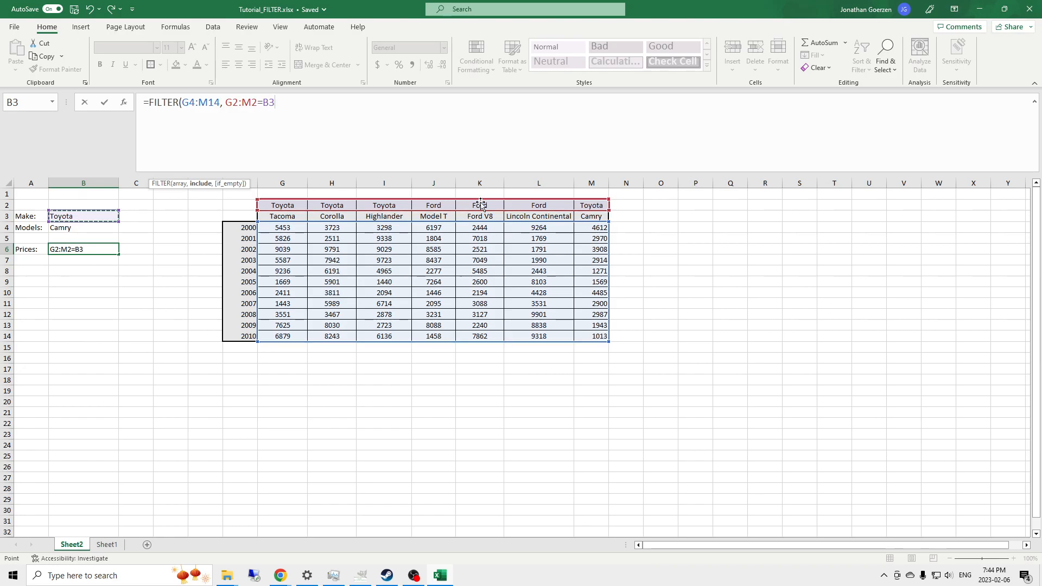
click(225, 102)
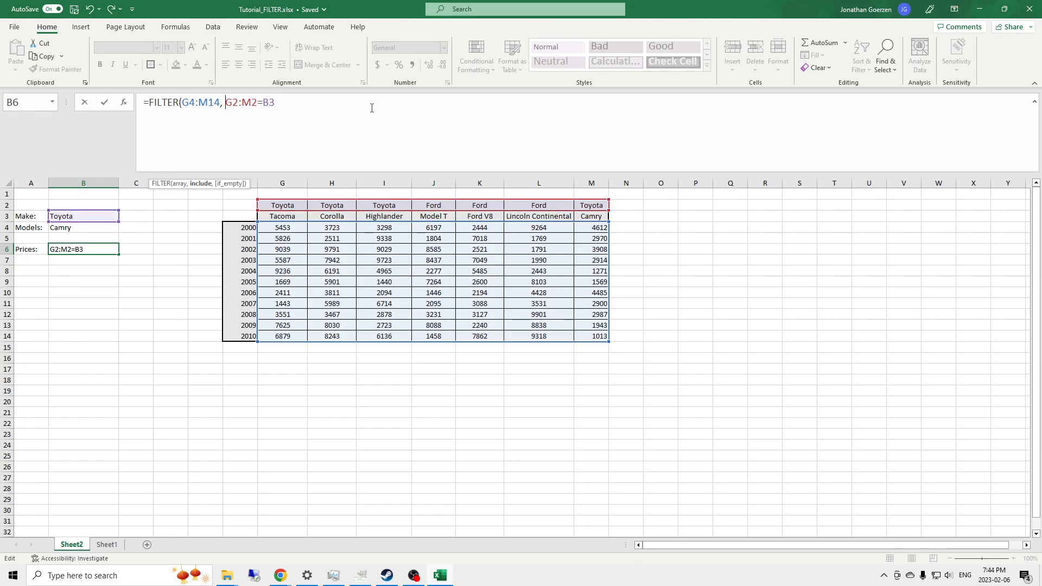
text(()
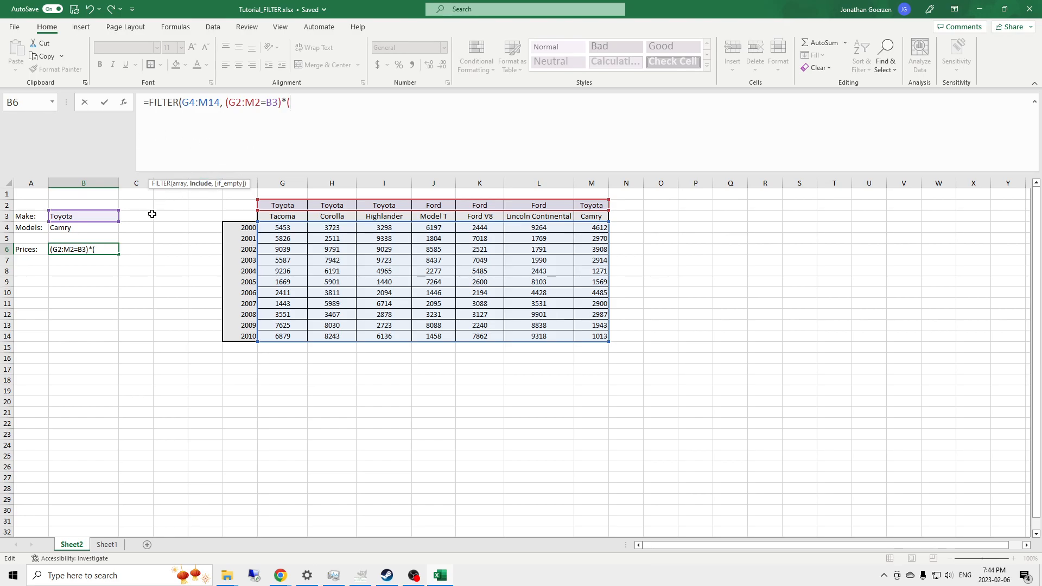
- Multiply by the model condition (G3:M3=B4) and commit, spilling Camry prices into B6:B16
drag(273, 216, 597, 216)
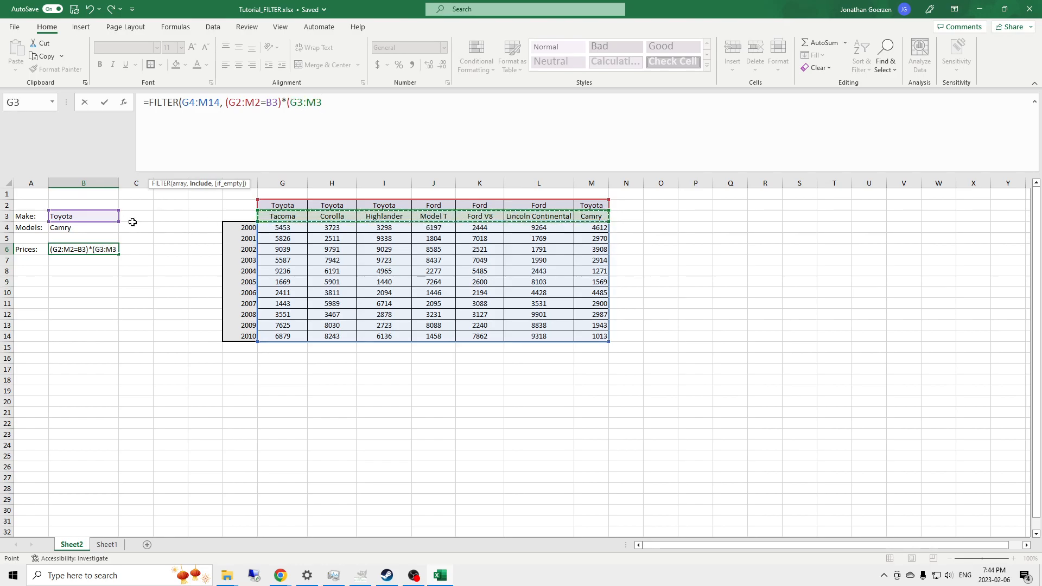
text(=)
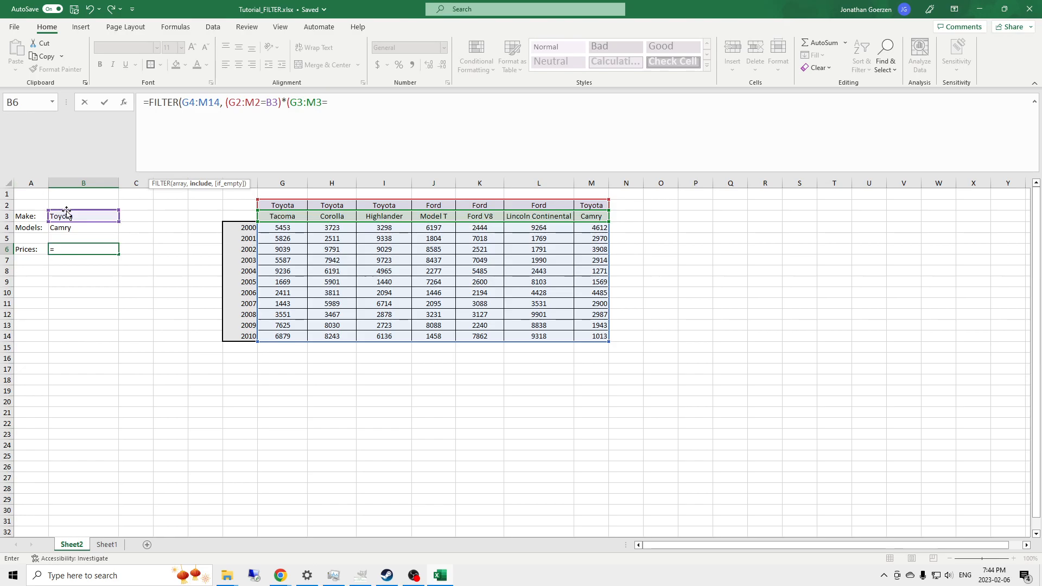
click(76, 229)
text())
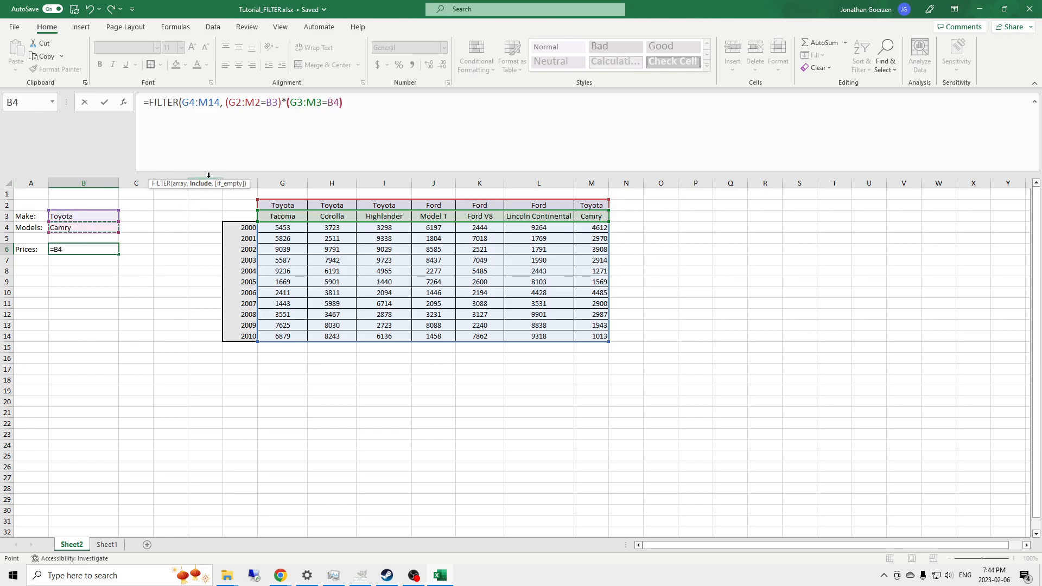
text())
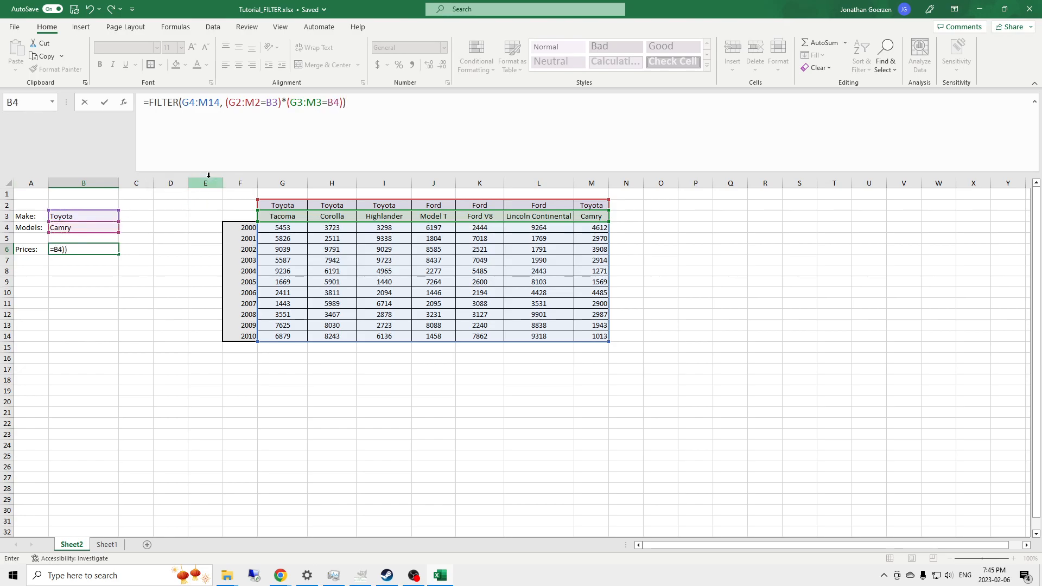
key(Return)
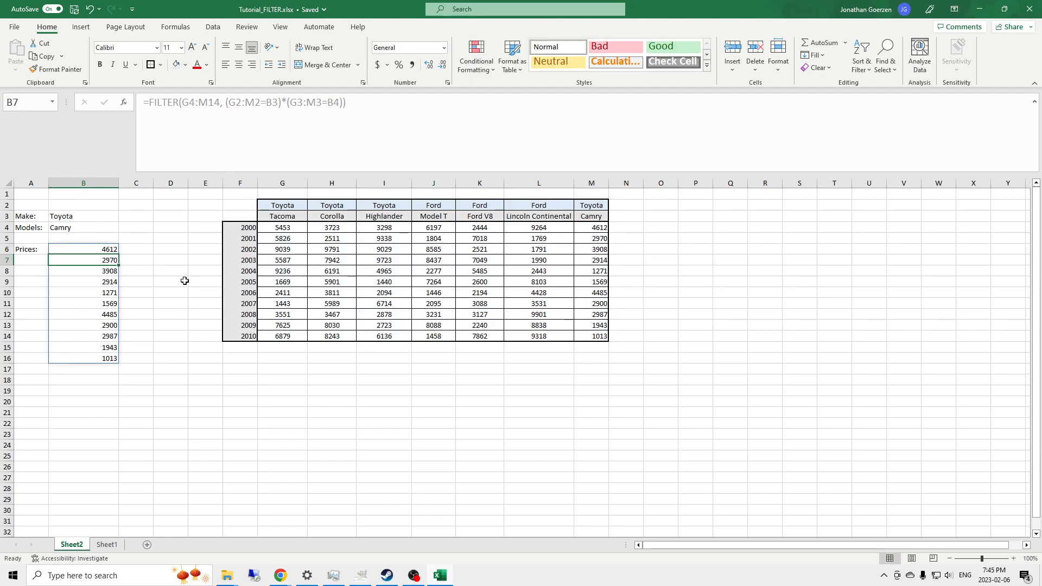
click(79, 216)
click(87, 229)
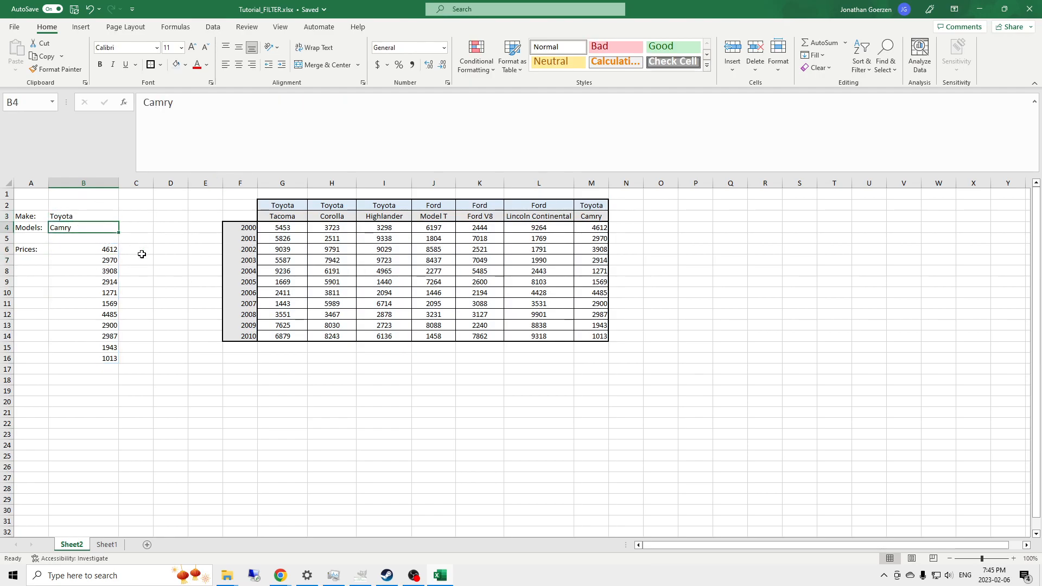
click(102, 252)
click(590, 228)
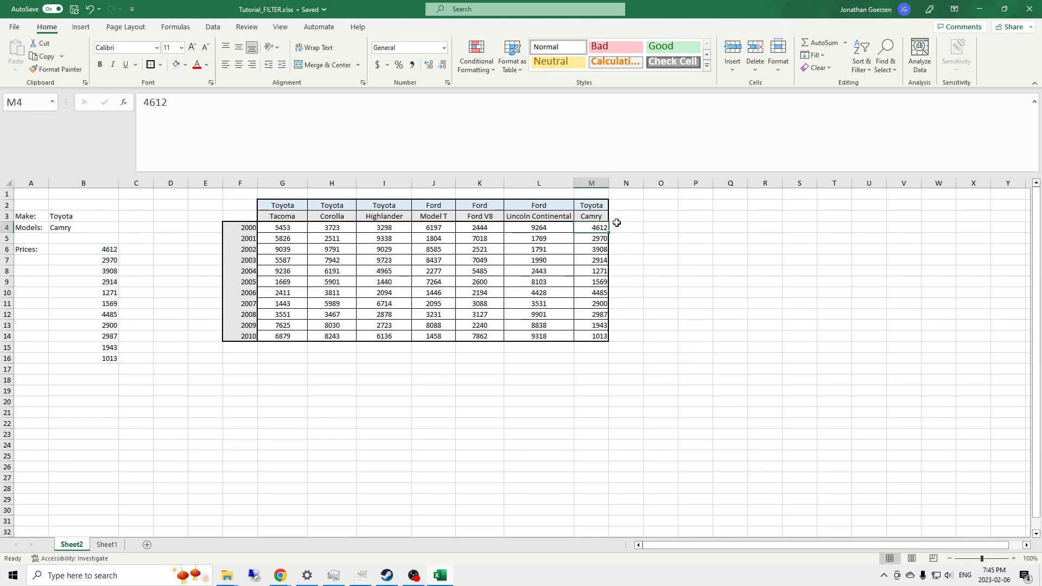
click(93, 360)
click(590, 335)
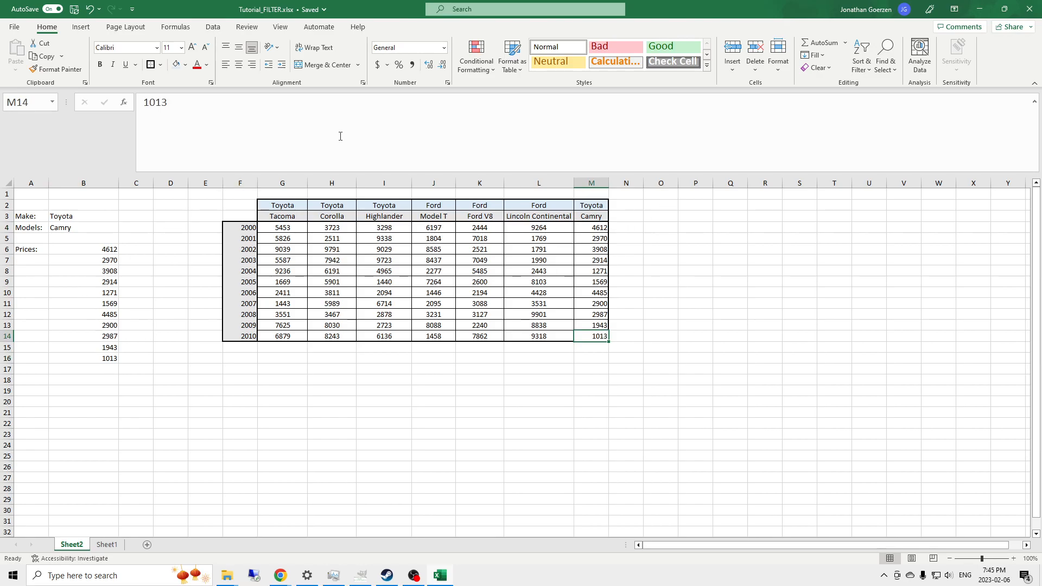
click(595, 206)
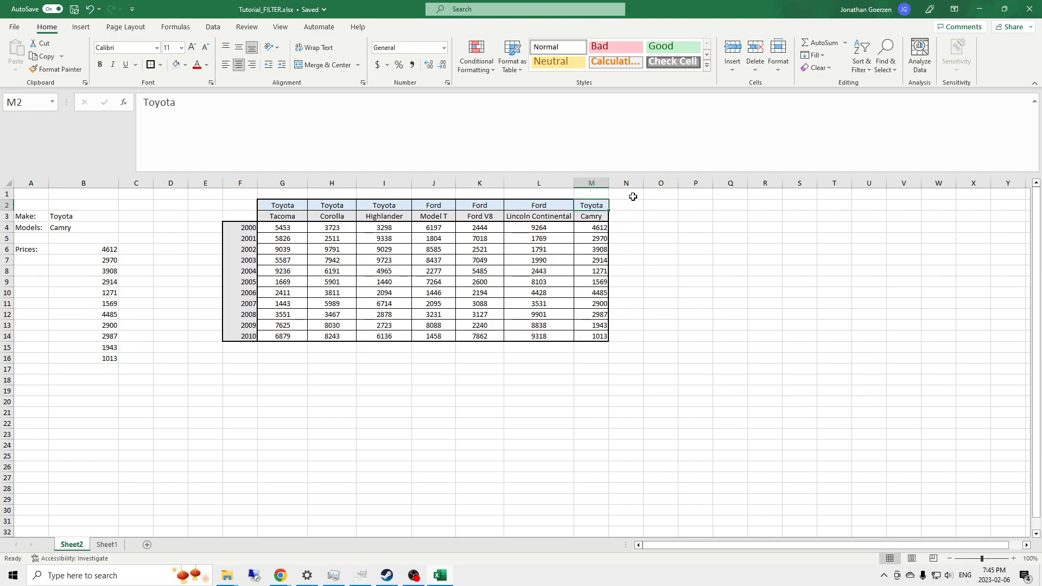
click(87, 250)
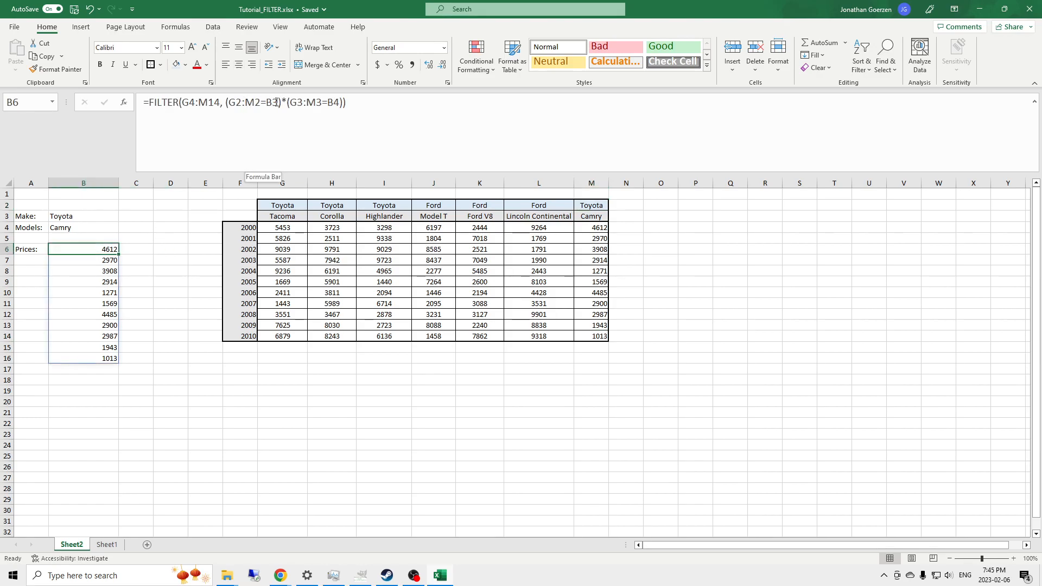
- Enter the make test =(G2:M2=B3) in O4, spilling TRUE/FALSE across O4:U4
click(279, 102)
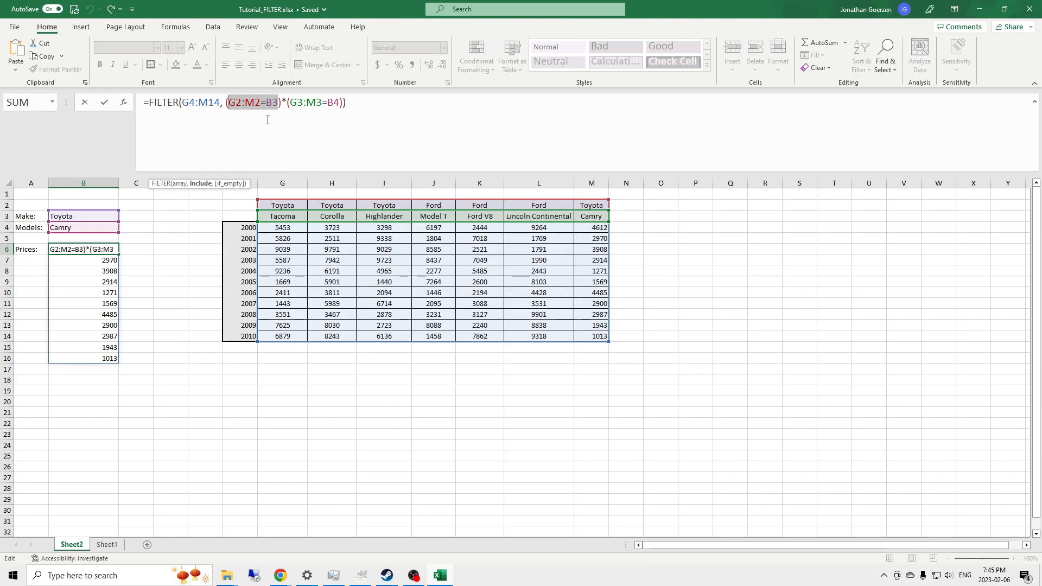
key(Escape)
click(665, 228)
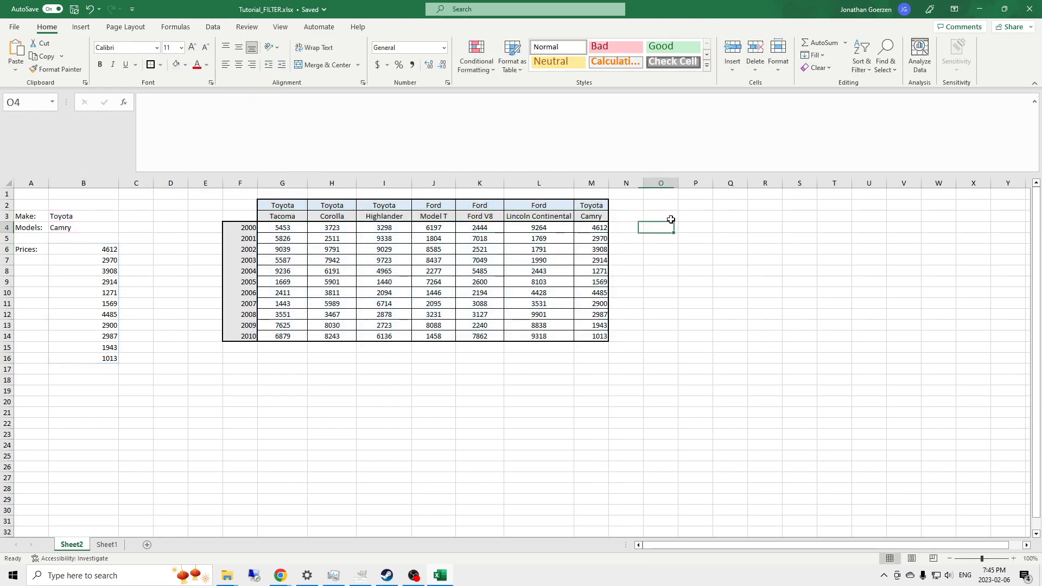
click(332, 113)
text(=G2:M2=B3)
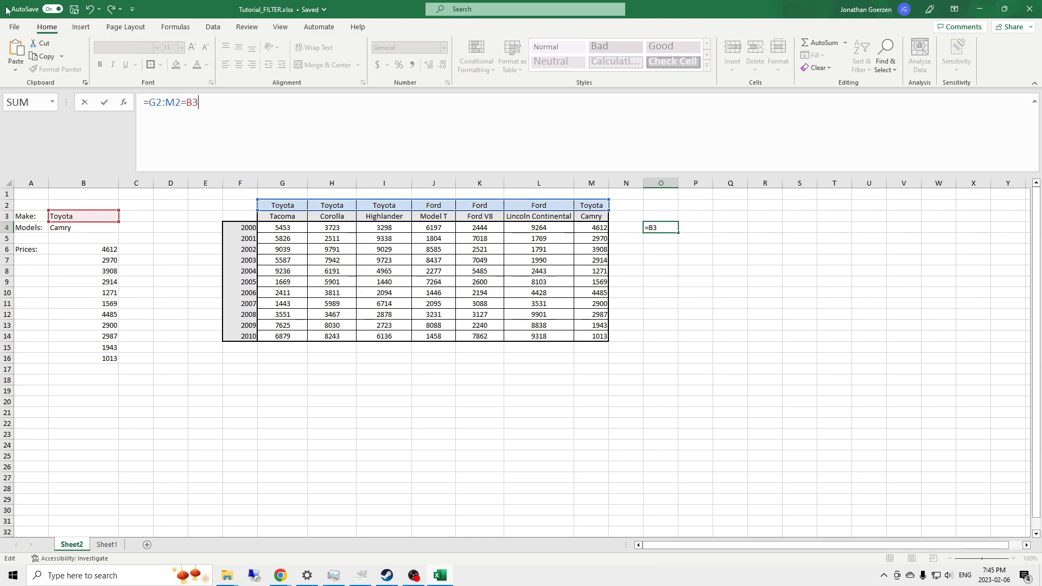
click(148, 110)
text(()
key(Return)
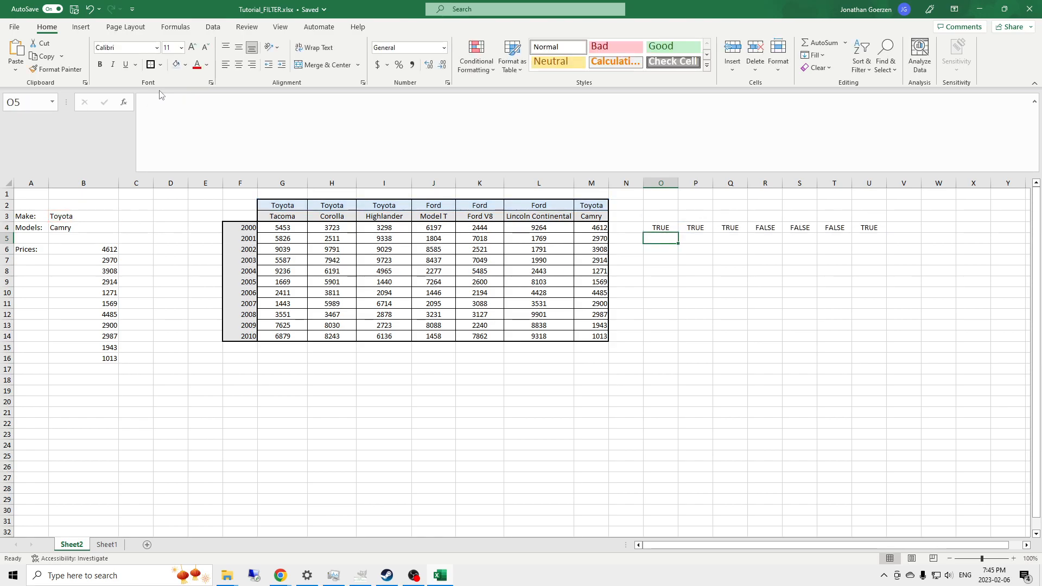
- Move the make-test results from O4:U4 up to row 2
drag(654, 228, 875, 228)
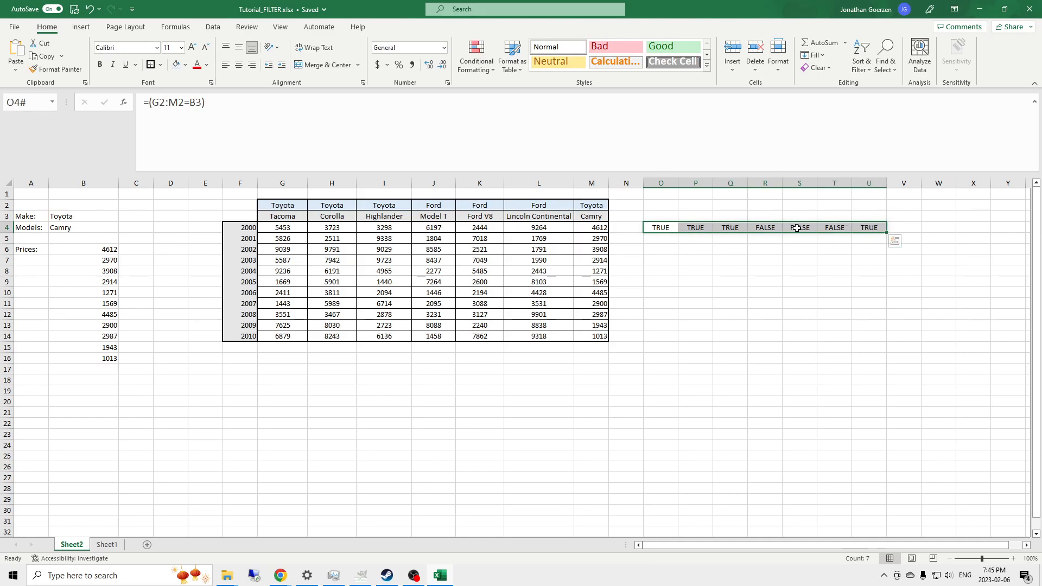
click(915, 228)
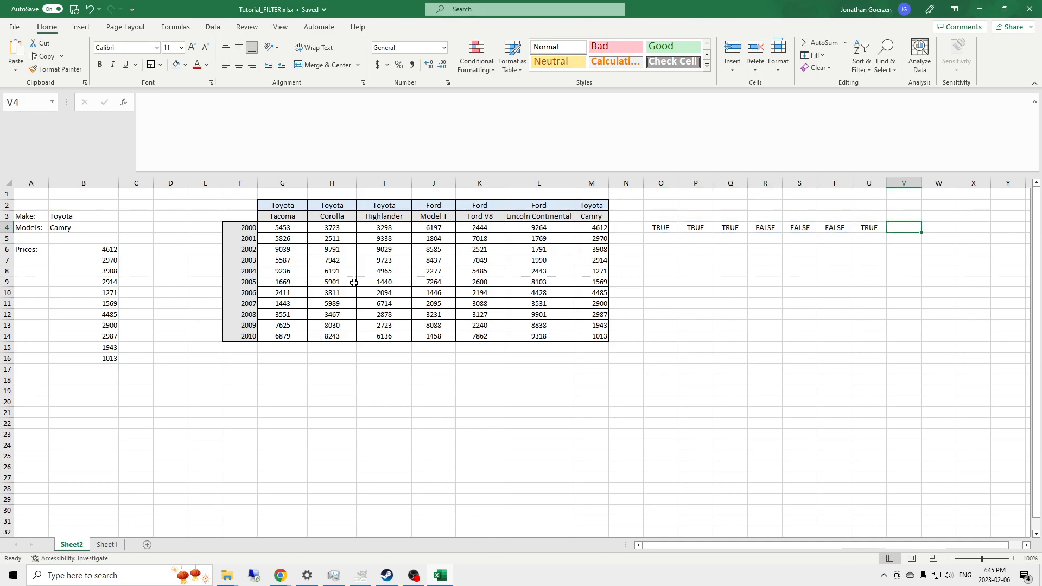
click(76, 217)
drag(655, 226, 863, 228)
drag(658, 227, 660, 205)
click(672, 225)
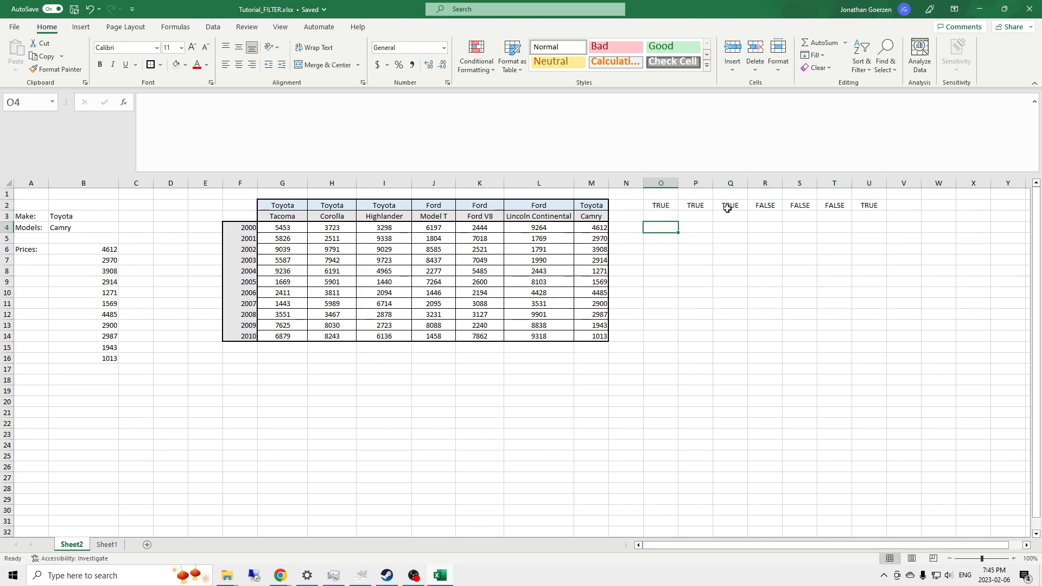
- Compare each column's make with the O2:U2 results, then highlight B6's model condition
click(334, 206)
click(392, 207)
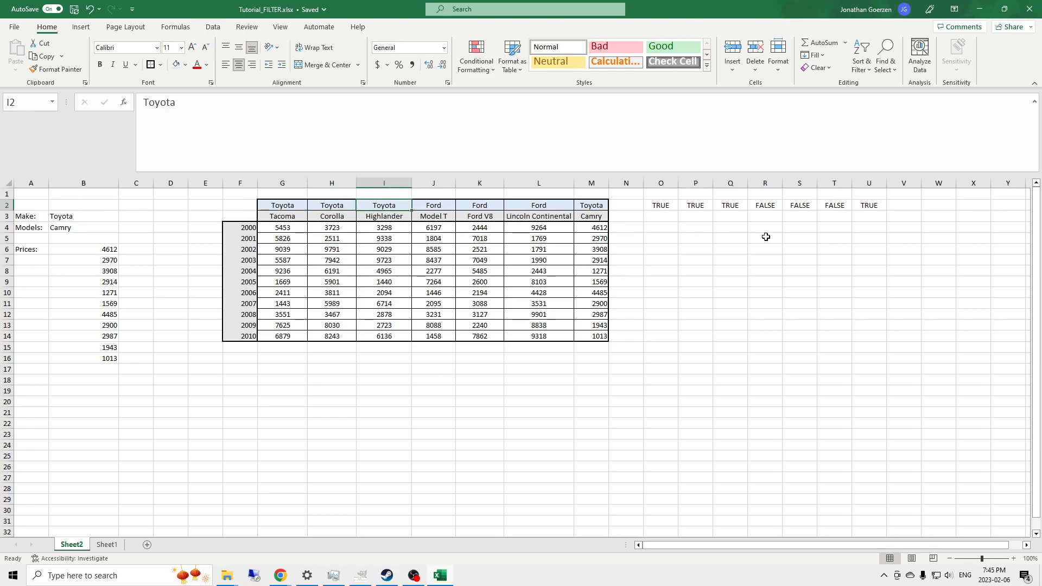
click(435, 205)
click(480, 205)
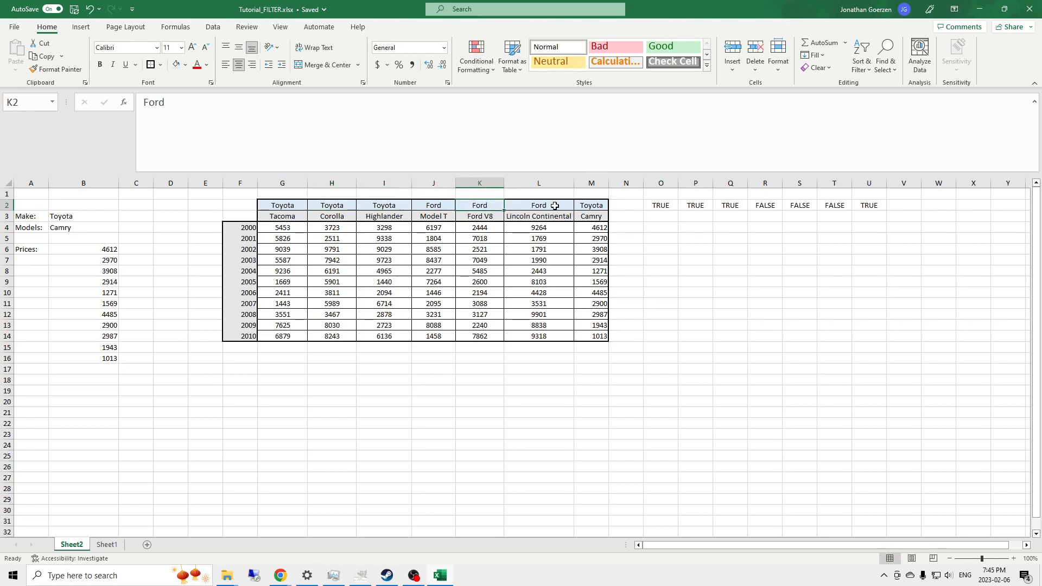
click(867, 205)
click(600, 204)
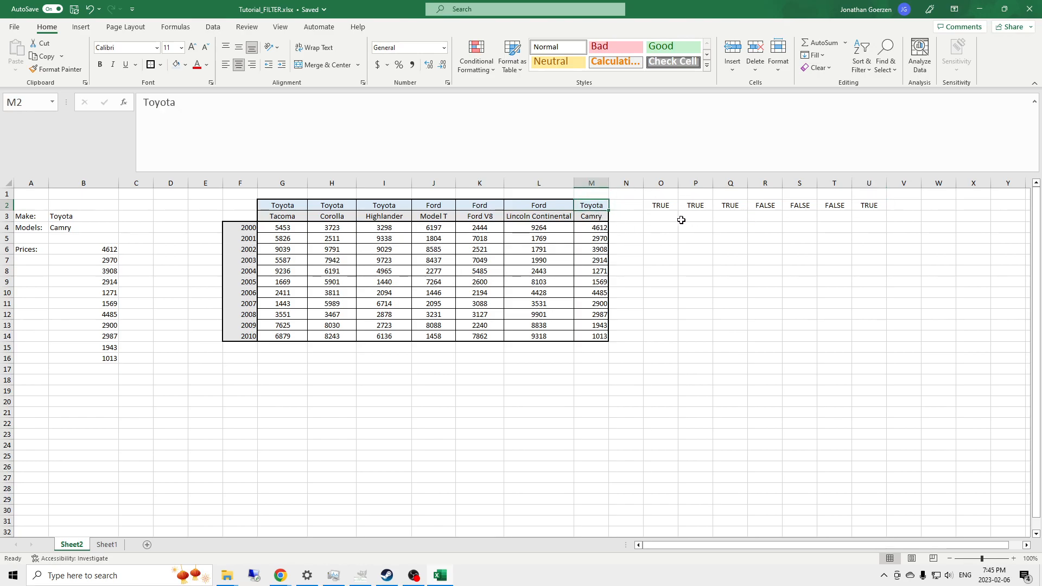
click(658, 207)
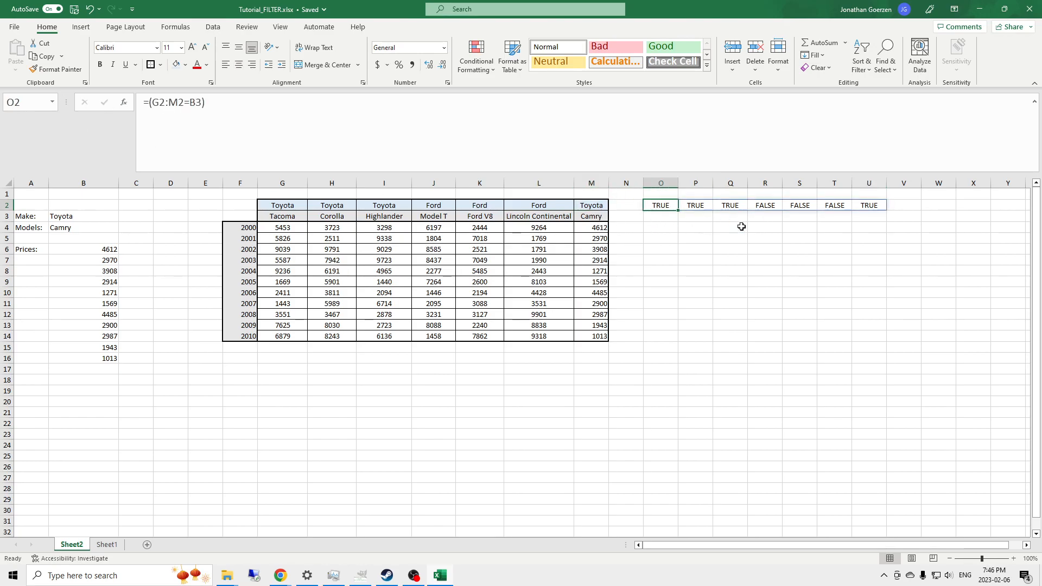
click(98, 247)
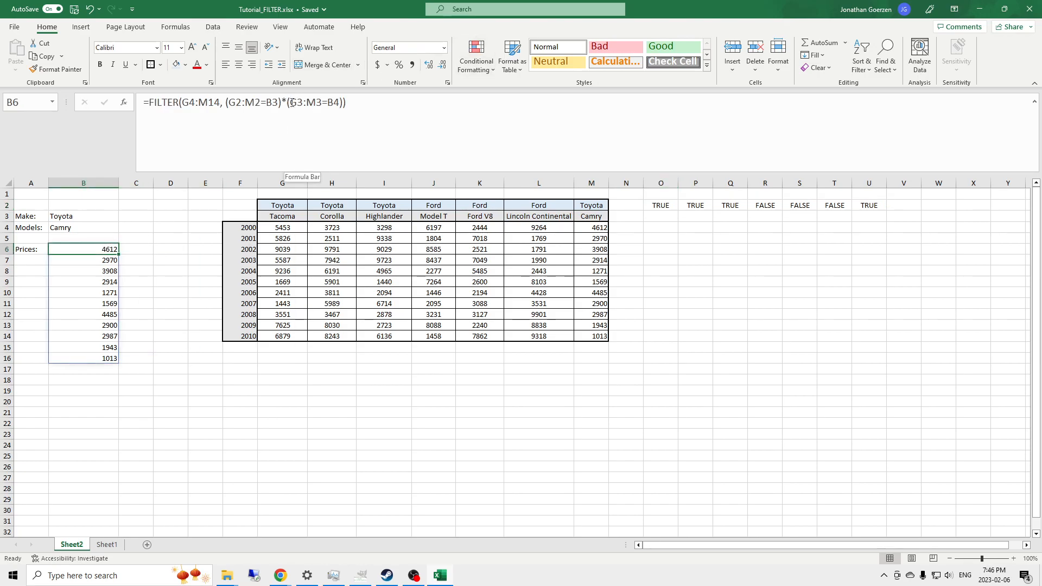
drag(288, 102, 355, 108)
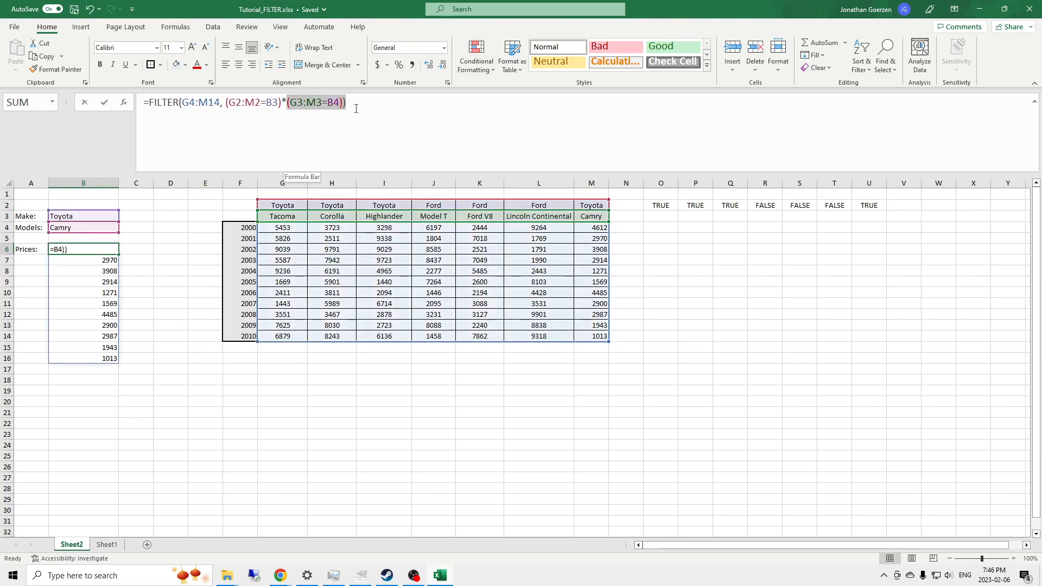
- Enter =(G3:M3=B4) in O3, giving FALSE across O3:T3 and TRUE in U3
key(Escape)
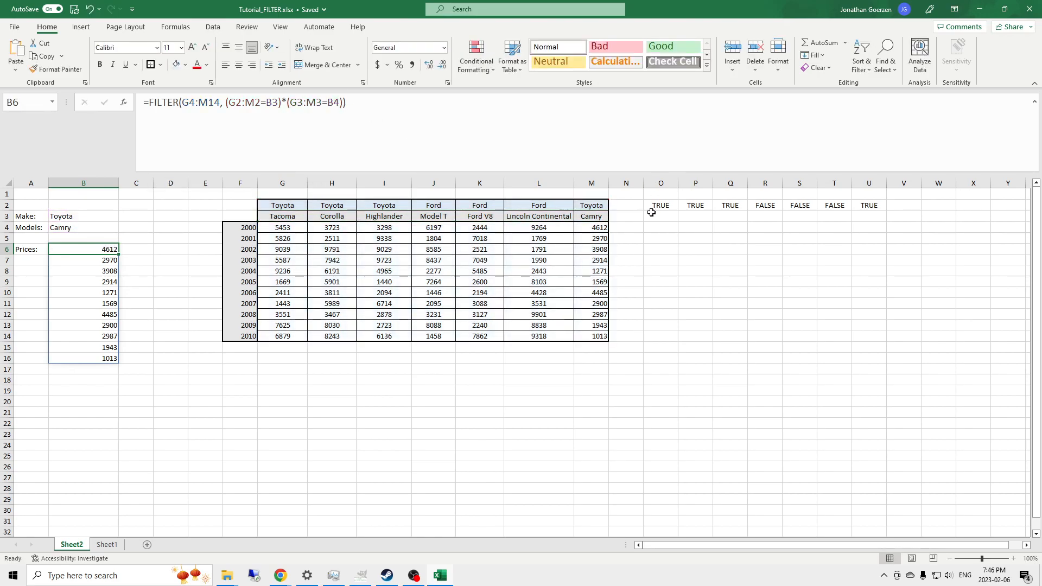
click(658, 216)
text(=(G3:M3=B4))
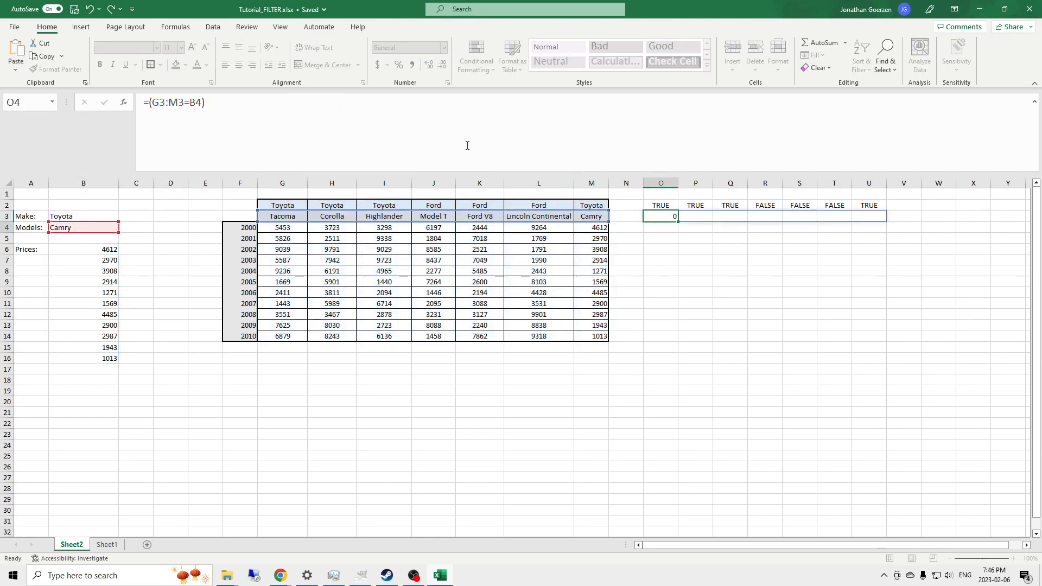
key(Return)
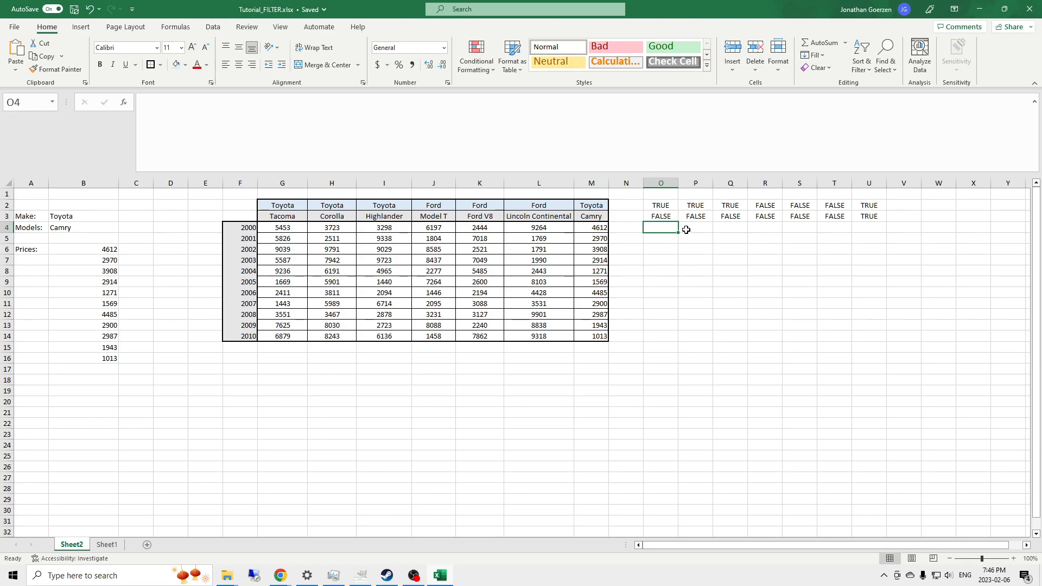
drag(667, 217, 845, 214)
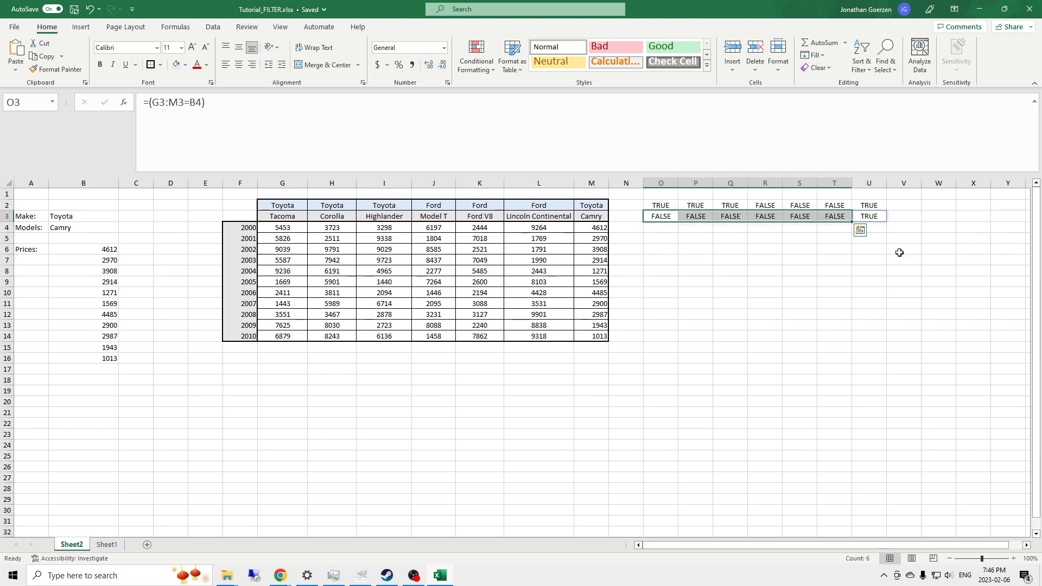
click(873, 217)
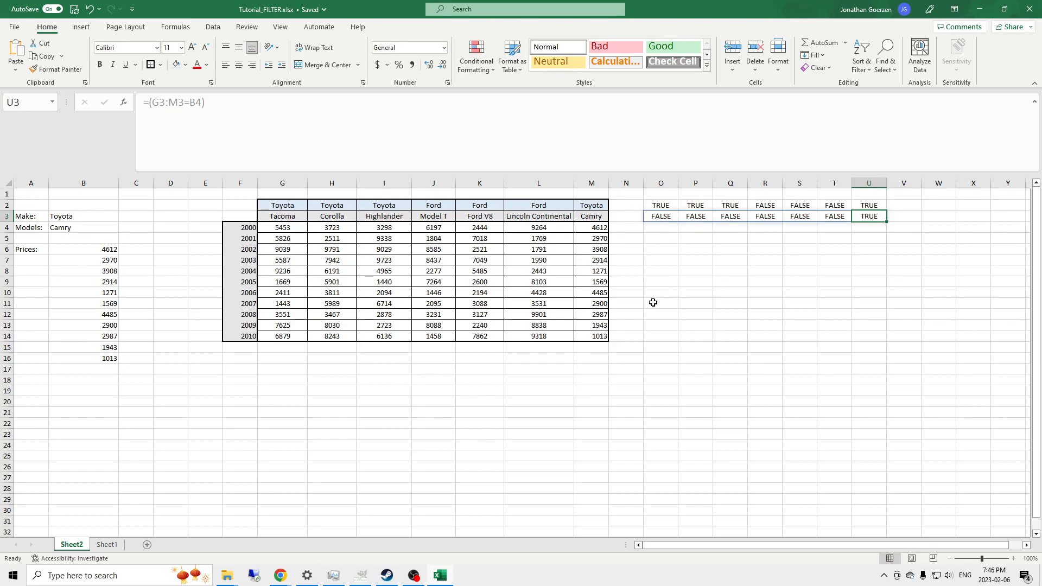
- Enter =AND(O2, O3) in O5 to combine the make and model checks
click(657, 242)
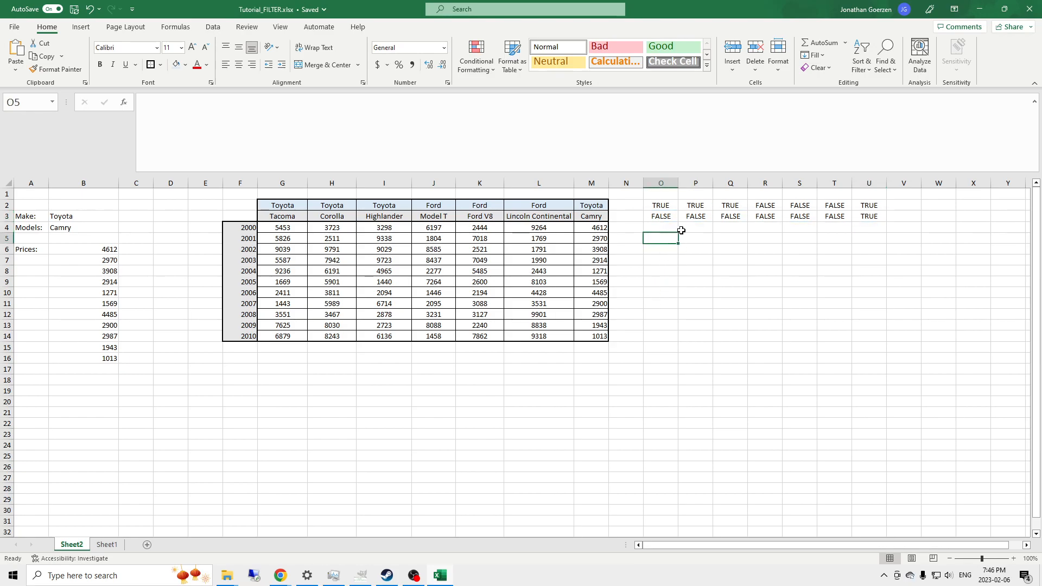
text(=)
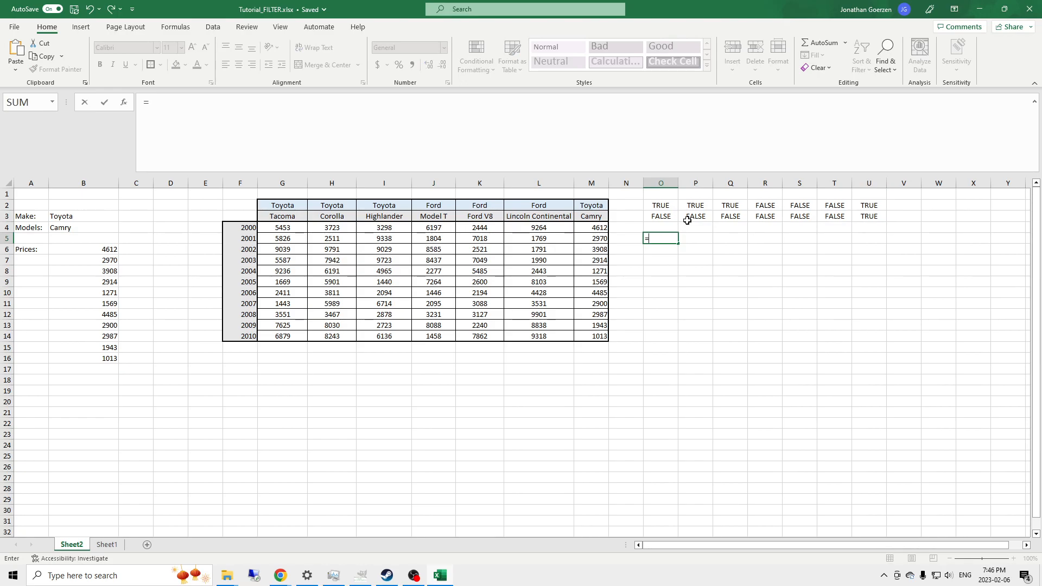
text(AND()
key(Up)
key(Up)
key(Up)
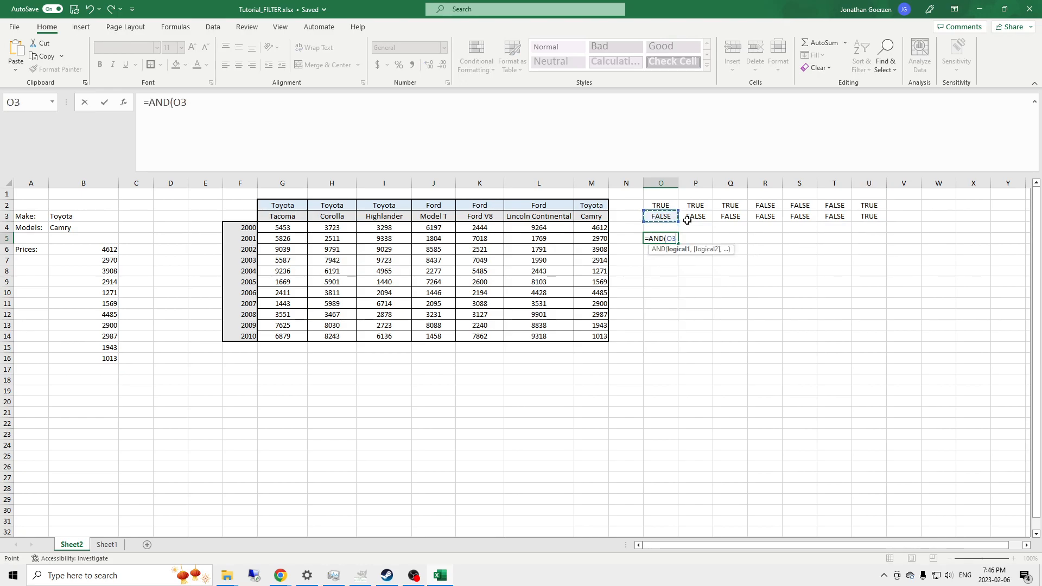
text(,)
key(Up)
key(Up)
text())
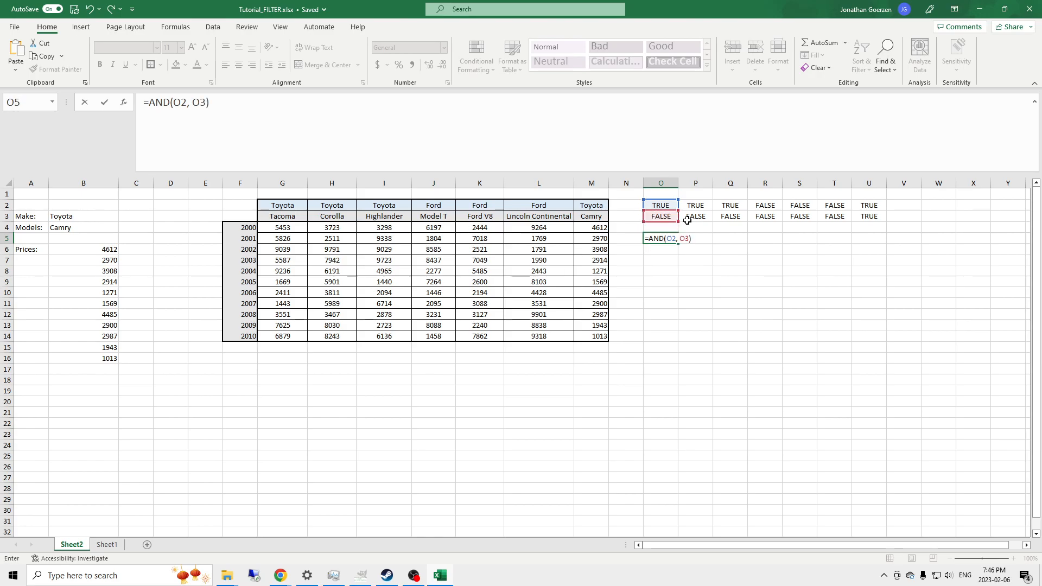
key(ctrl+Return)
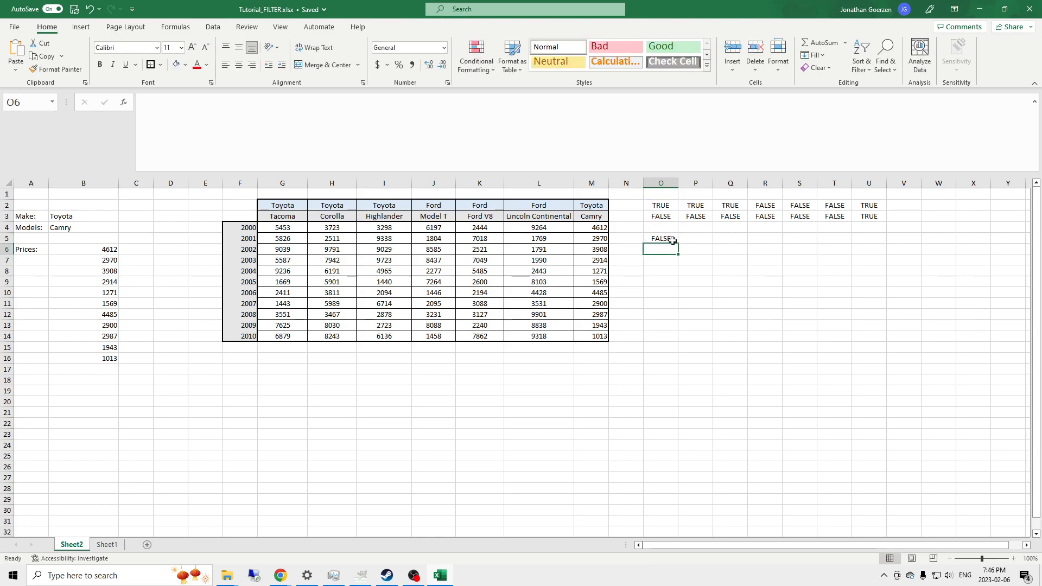
- Fill the AND formula across to U5, then compare it with B6's two FILTER conditions
drag(678, 244, 875, 243)
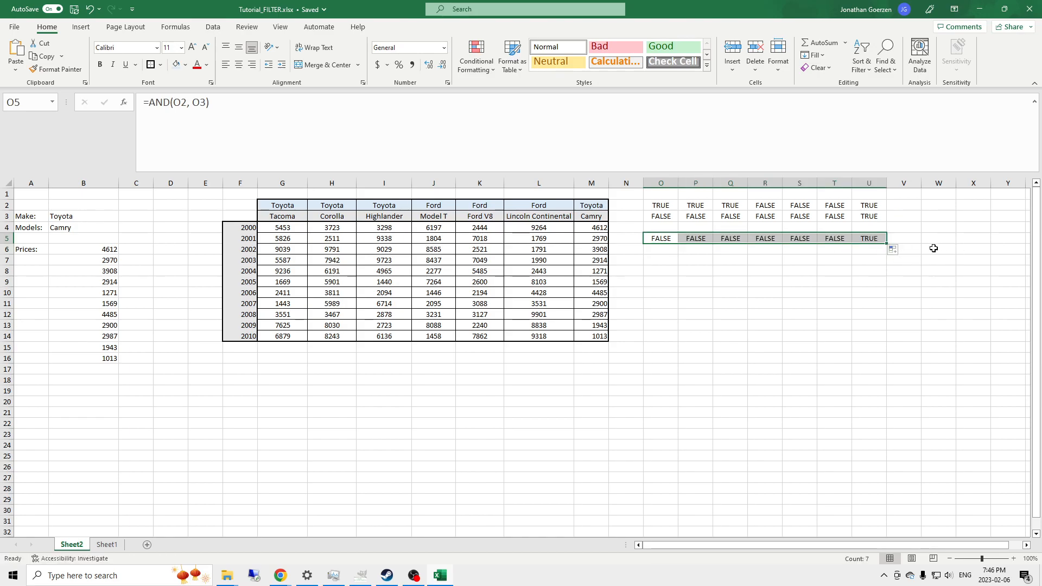
drag(869, 205, 869, 217)
click(875, 240)
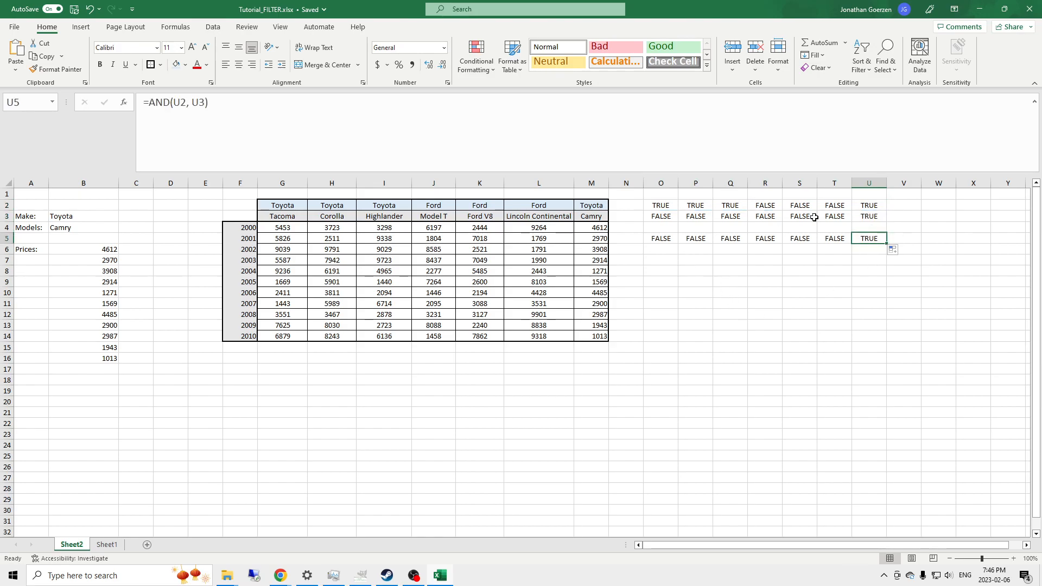
click(111, 249)
drag(226, 104, 345, 106)
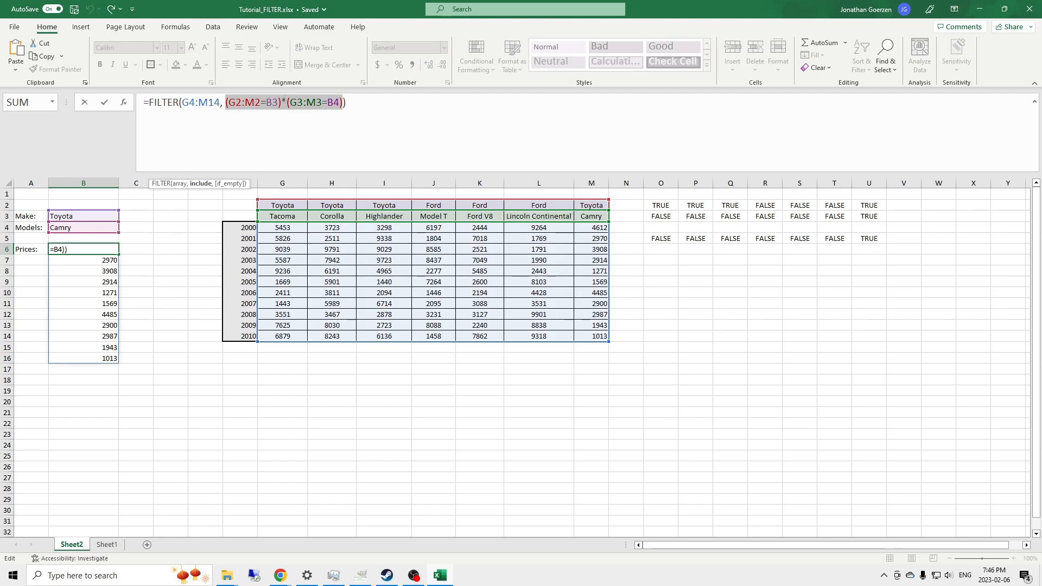
click(438, 114)
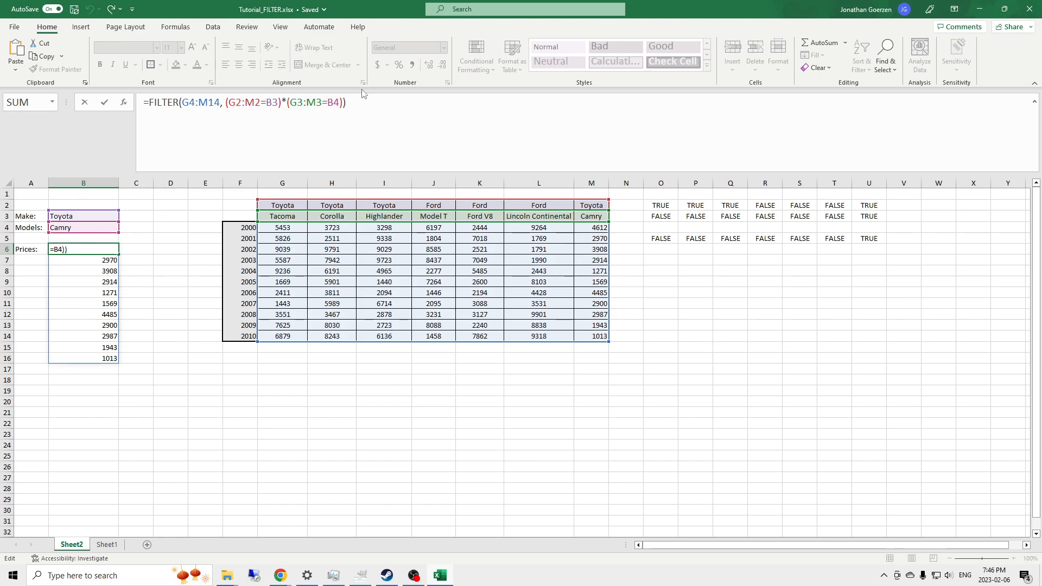
drag(231, 104, 278, 103)
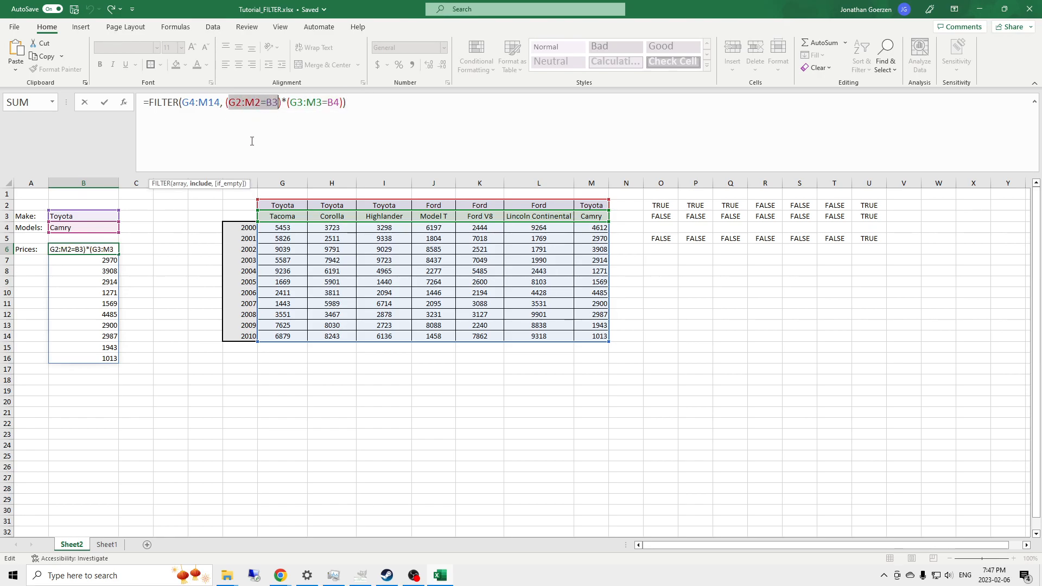
drag(289, 103, 340, 104)
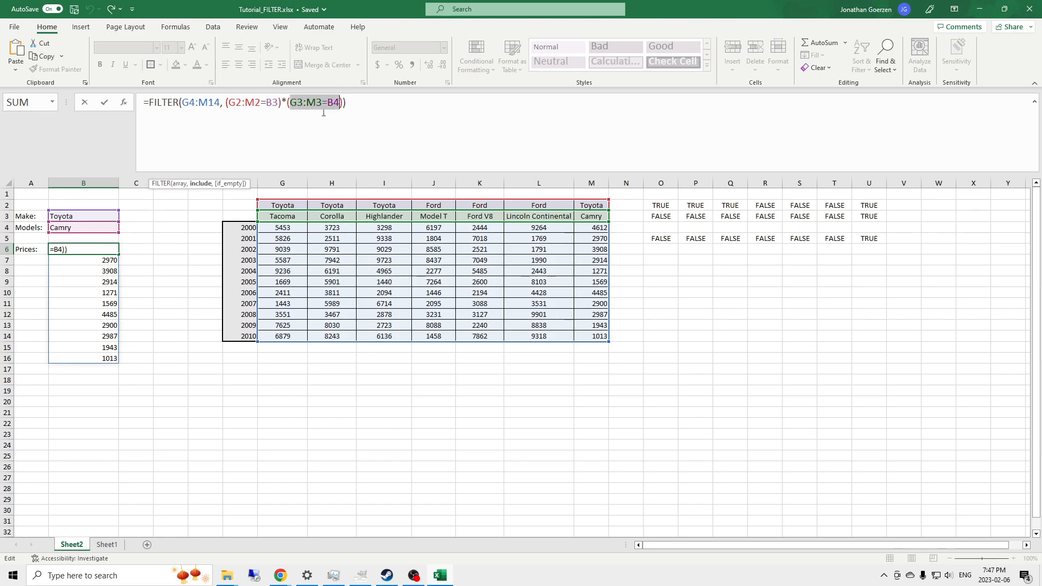
key(Return)
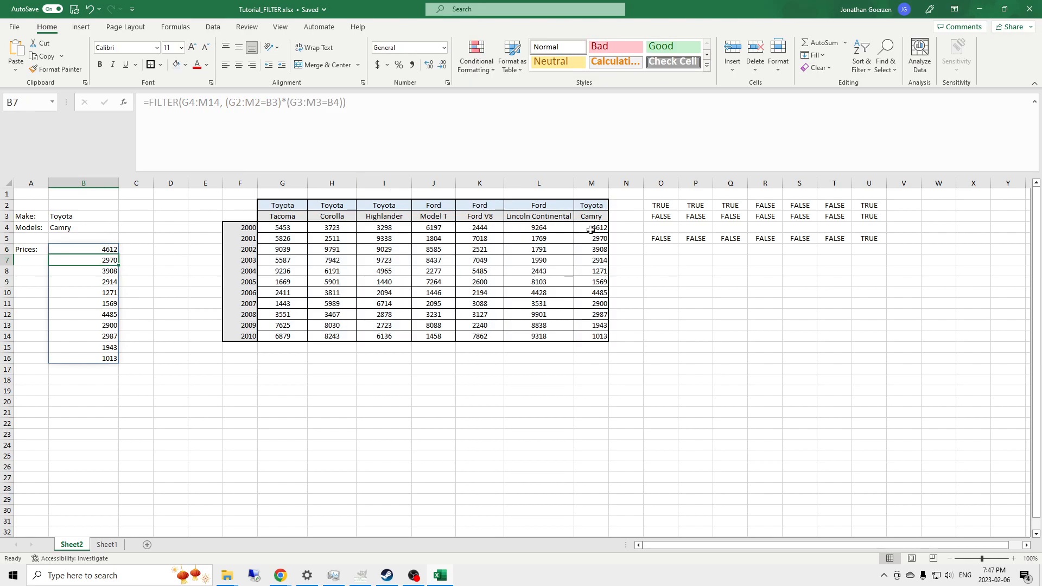